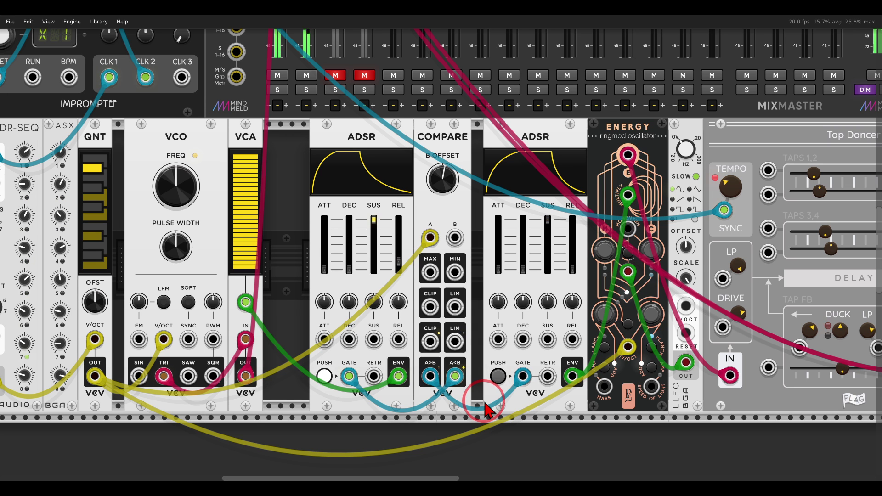
Examine the lower voice row and the upper row with the 8Seq, Opulus, Compare and Kickall modules
scroll(466, 331, "down", 2)
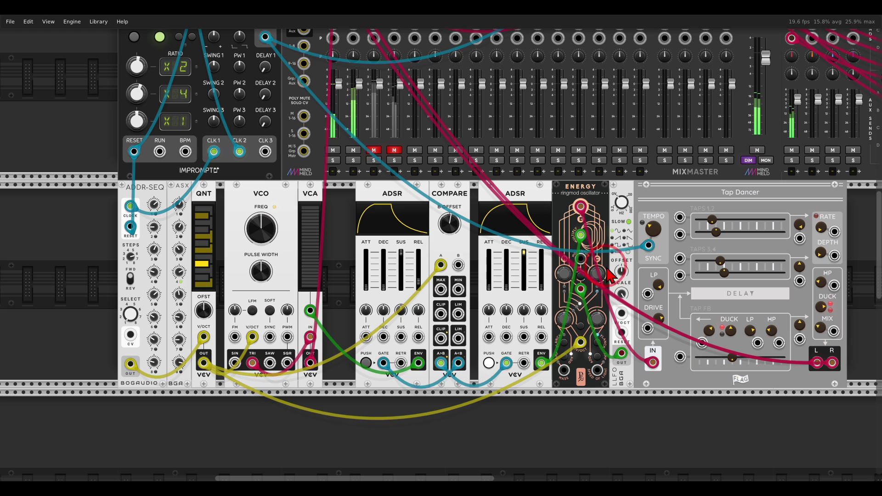
scroll(407, 273, "up", 5)
scroll(409, 285, "up", 3)
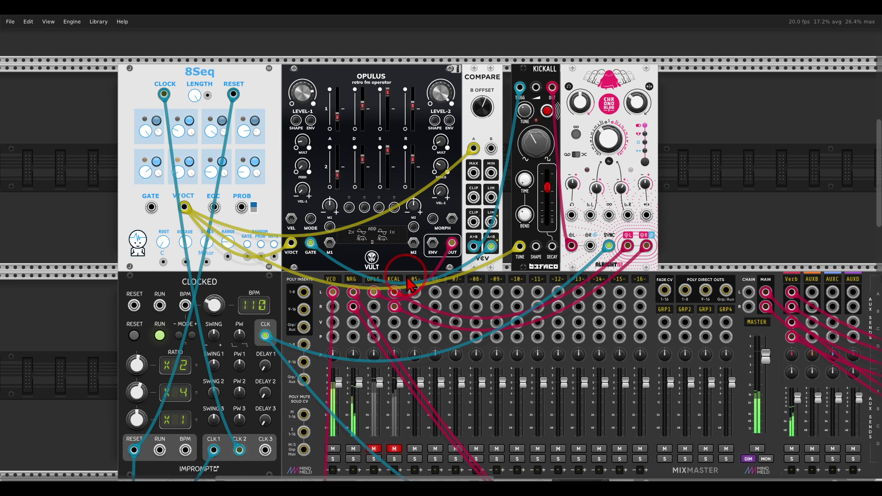
mouse_move(225, 48)
left_mouse_down()
mouse_move(157, 87)
mouse_move(234, 64)
mouse_move(301, 89)
mouse_move(297, 95)
left_mouse_up()
mouse_move(580, 65)
left_mouse_down()
mouse_move(512, 62)
mouse_move(575, 54)
left_mouse_up()
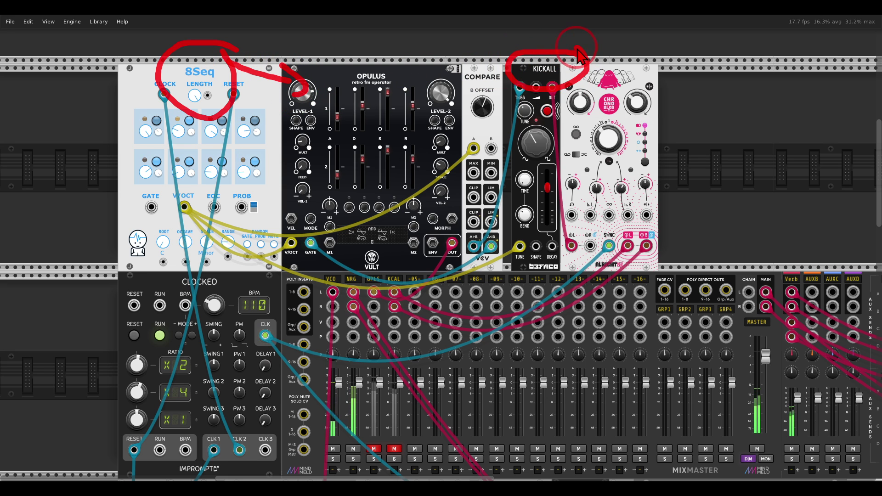
key("shift+F9")
mouse_move(483, 92)
left_mouse_down()
mouse_move(464, 92)
mouse_move(498, 110)
mouse_move(493, 94)
left_mouse_up()
key("shift+F9")
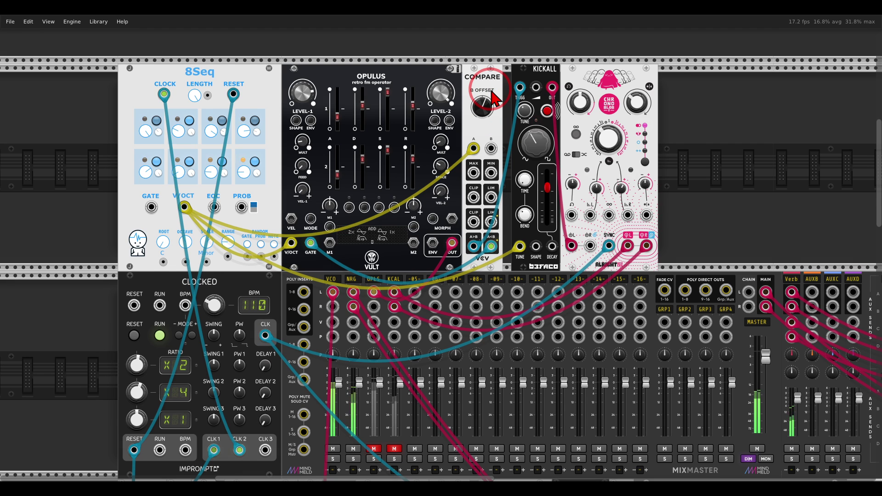
Solo the OPLS channel on the MixMaster and unmute it
scroll(437, 207, "down", 4)
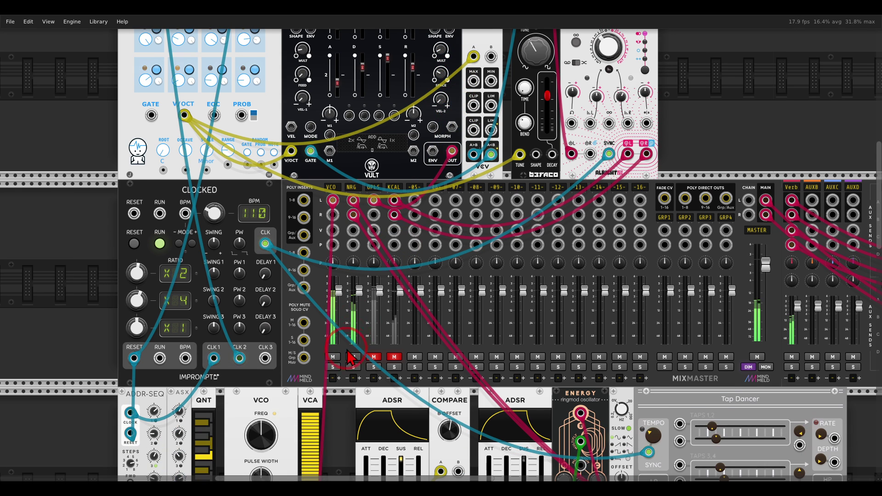
left_click(373, 366)
left_click(373, 356)
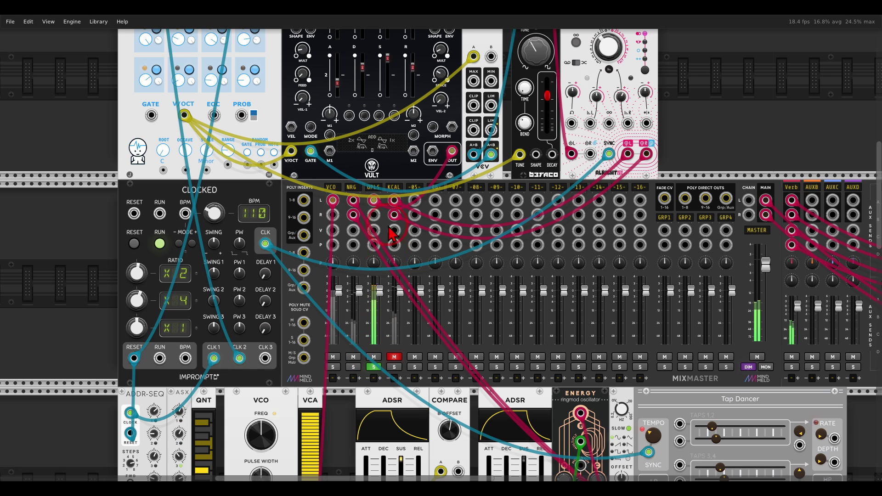
Unmute the KCAL channel on the MixMaster and switch the solo from OPLS to KCAL
scroll(402, 233, "up", 2)
scroll(402, 234, "up", 1)
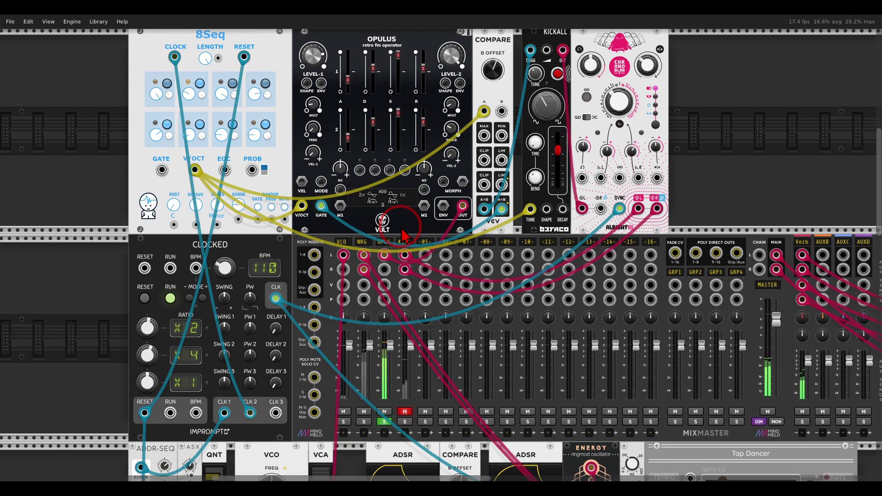
left_click(405, 411)
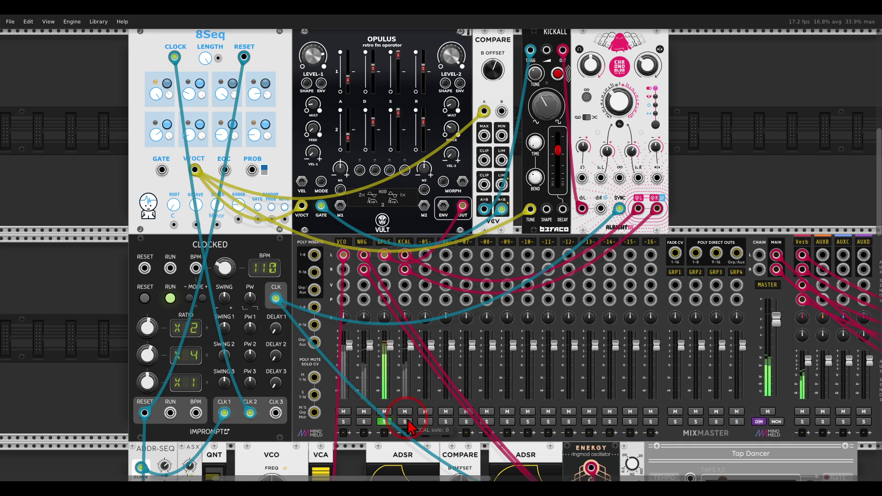
left_click(404, 421)
left_click(386, 421)
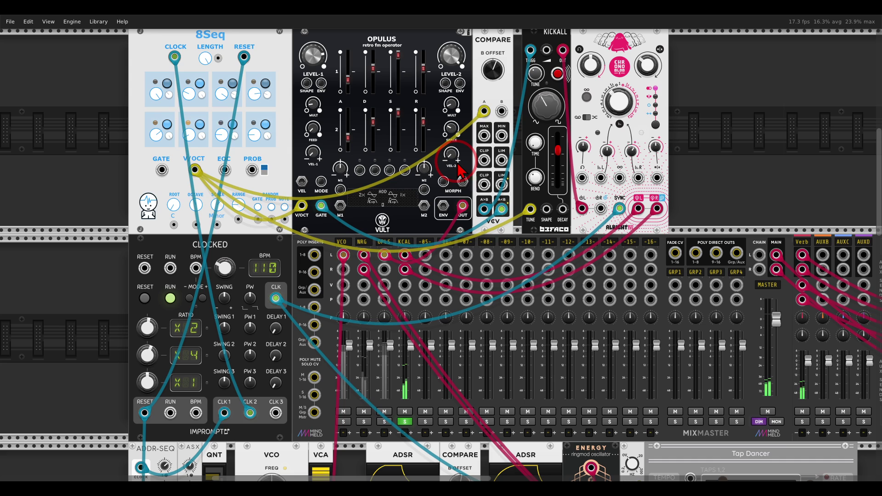
Turn off the KCAL solo so all the mixer channels play together
left_click(405, 421)
scroll(454, 301, "down", 2)
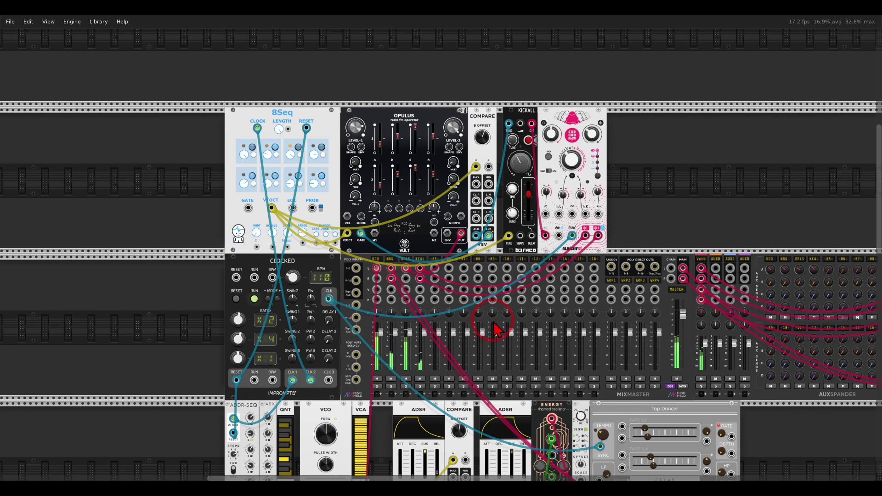
left_click_drag(543, 351, 454, 287)
scroll(516, 292, "down", 1)
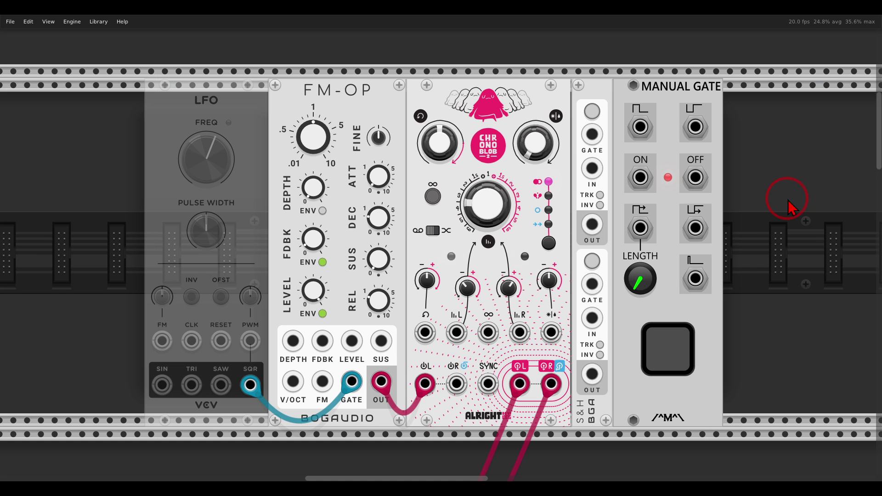
Re-enable the bypassed LFO and patch the Manual Gate's gate output to the Chronoblob2's ∞ (loop) input
left_click(225, 220)
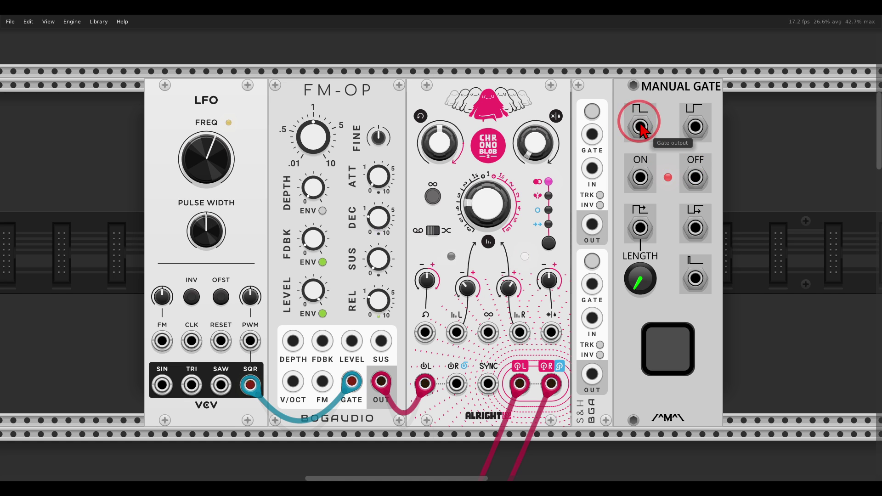
left_click_drag(641, 127, 488, 334)
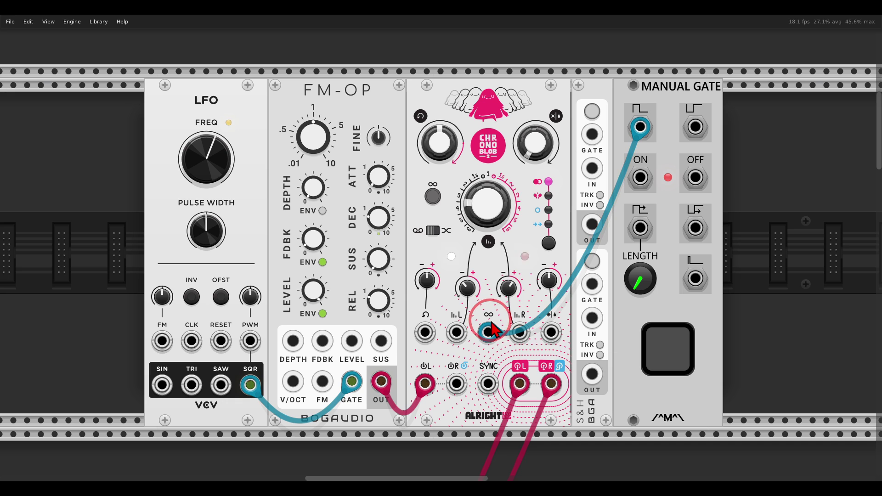
Patch the Manual Gate's gate output to the Chronoblob2's dry/wet CV input as well and turn that input's attenuverter fully up
left_click_drag(488, 331, 546, 337)
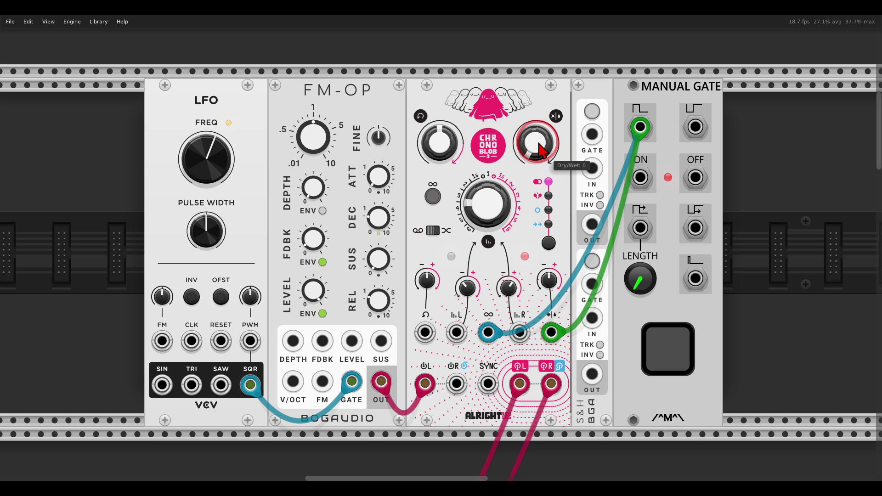
left_click_drag(548, 282, 534, 180)
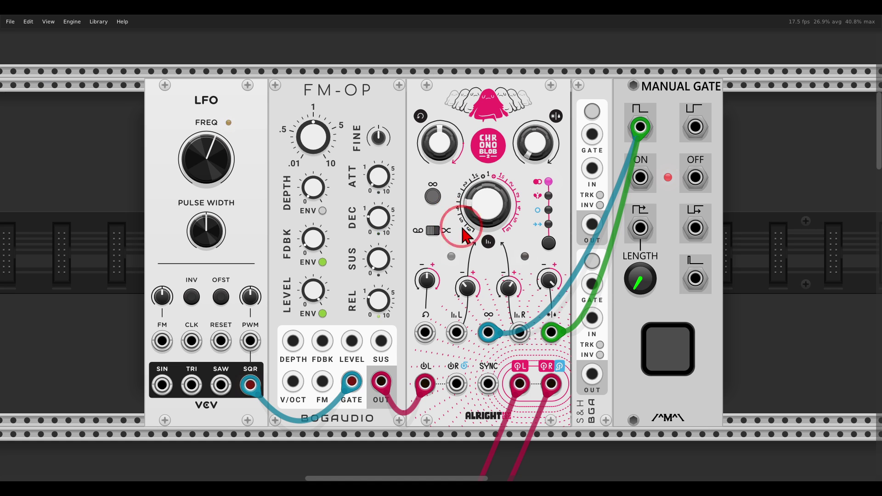
Fire the Manual Gate repeatedly to audition looping the delay with the gated dry/wet change
left_click(653, 343)
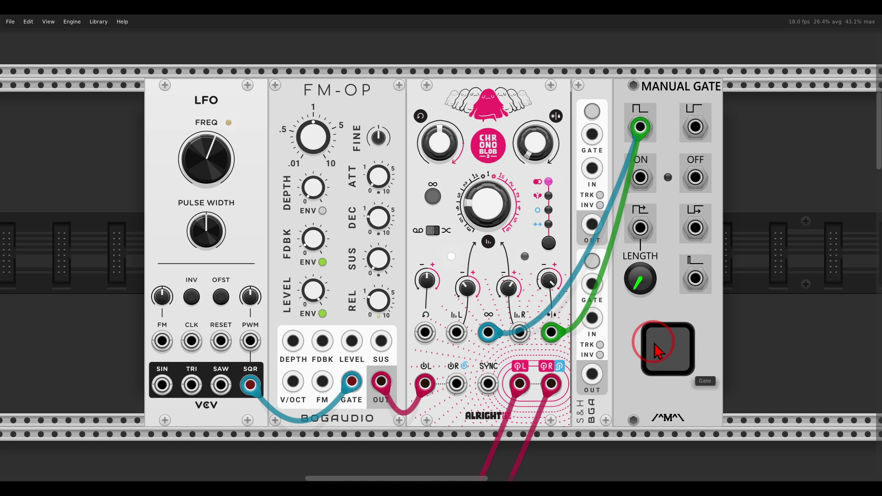
left_click(655, 343)
left_click(653, 340)
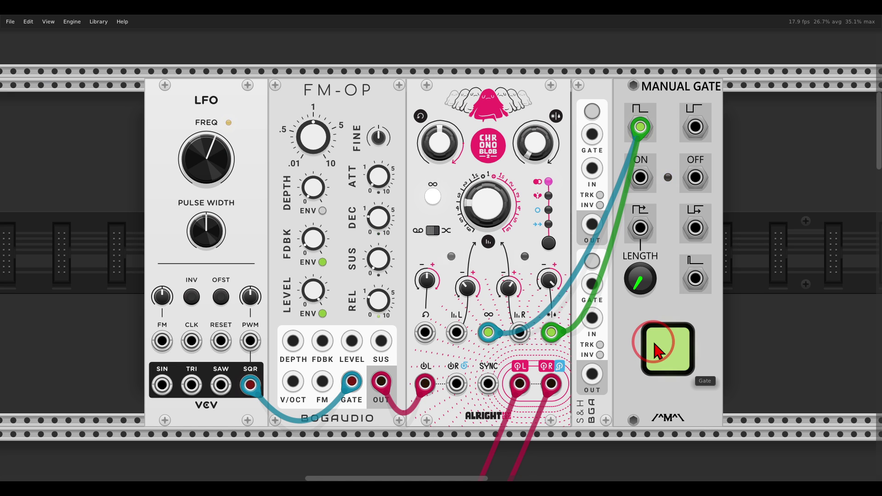
left_click(653, 340)
left_click(653, 340)
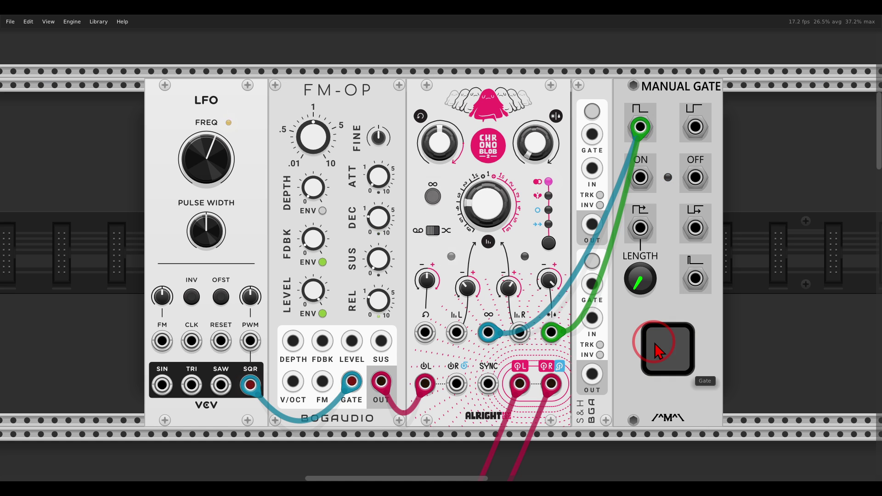
left_click(656, 344)
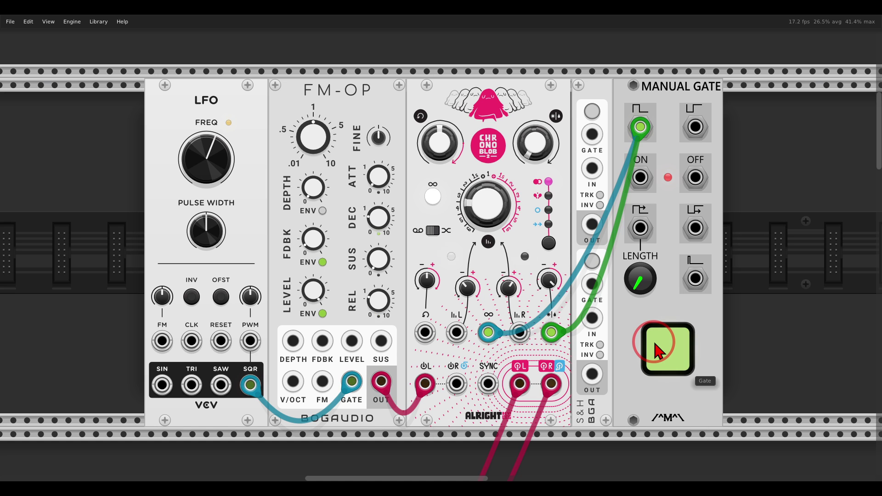
left_click(653, 340)
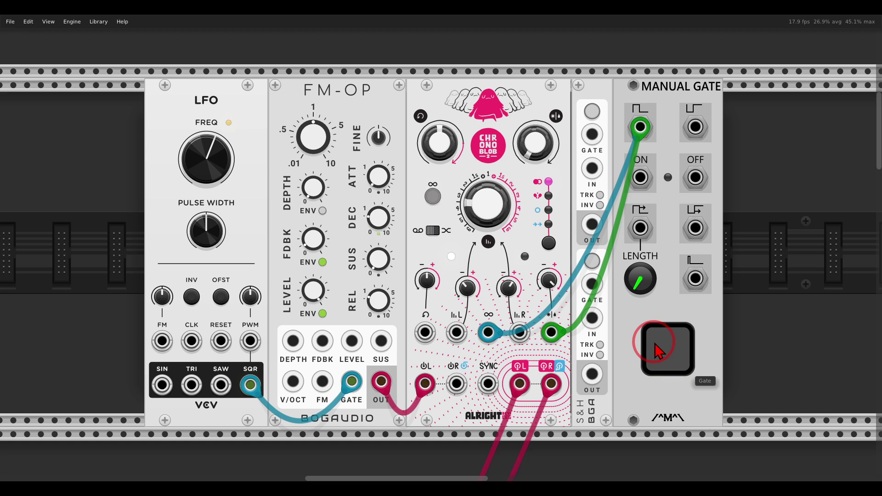
left_click(655, 343)
left_click(659, 351)
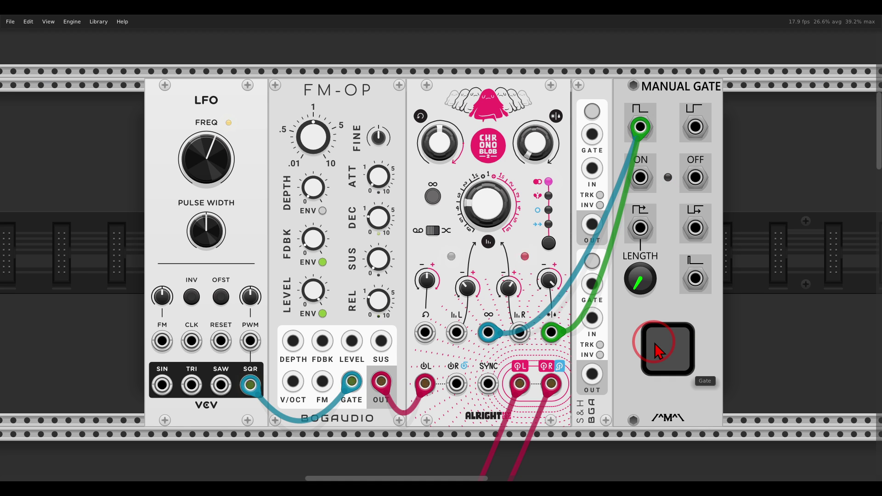
Patch the Manual Gate output to the S&H's first gate input, and the two S&H outputs to the Chronoblob2's L and R delay time CV inputs
left_click_drag(489, 333, 592, 134)
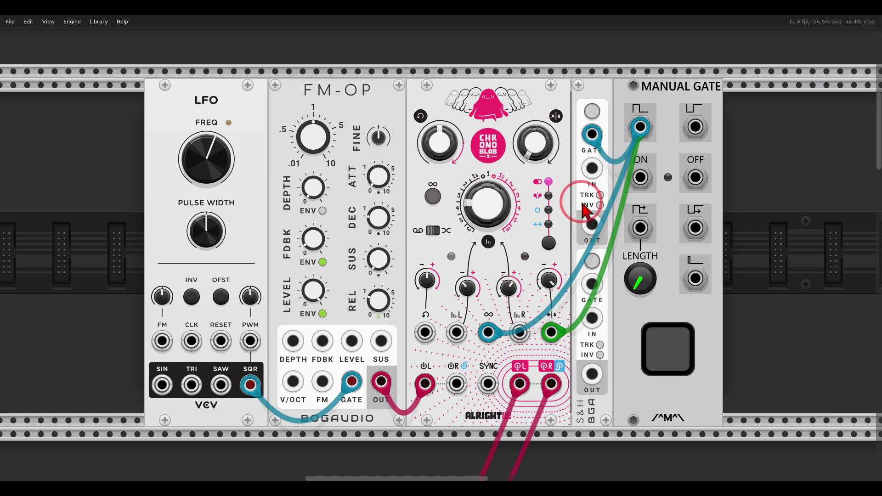
left_click_drag(592, 225, 457, 332)
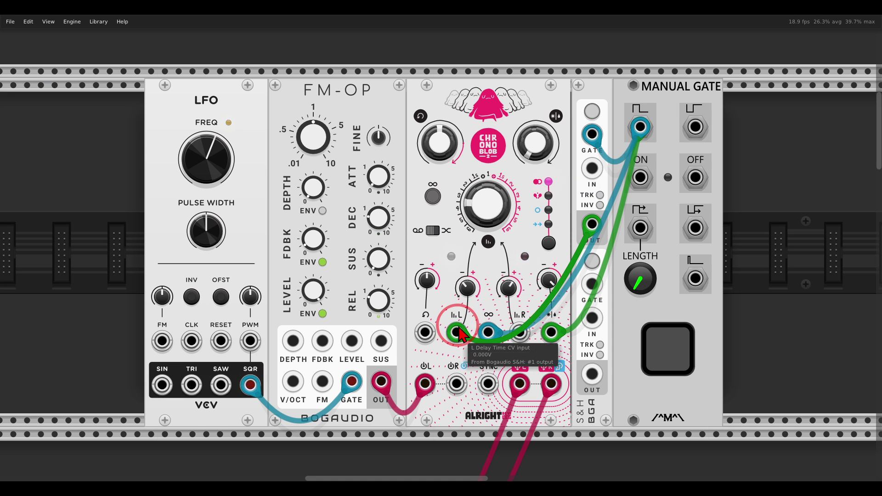
left_click_drag(588, 377, 527, 337)
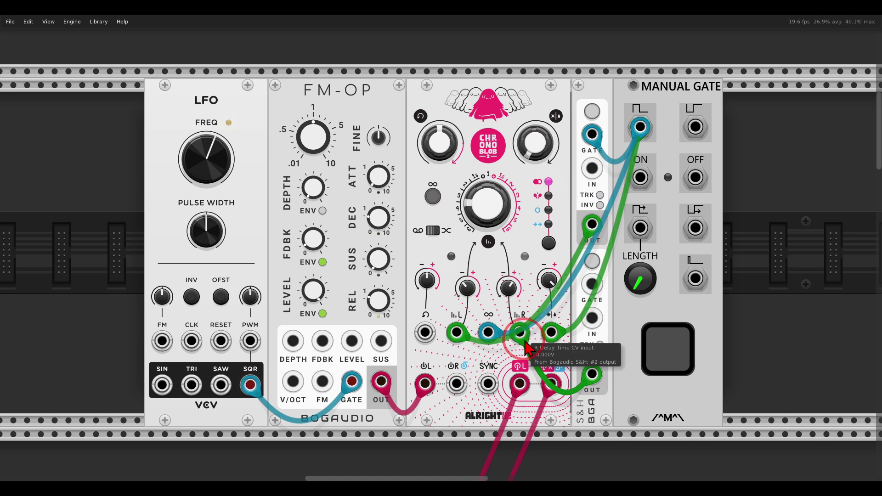
Fire the Manual Gate repeatedly to audition the loop with sampled random left and right delay times
left_click(665, 352)
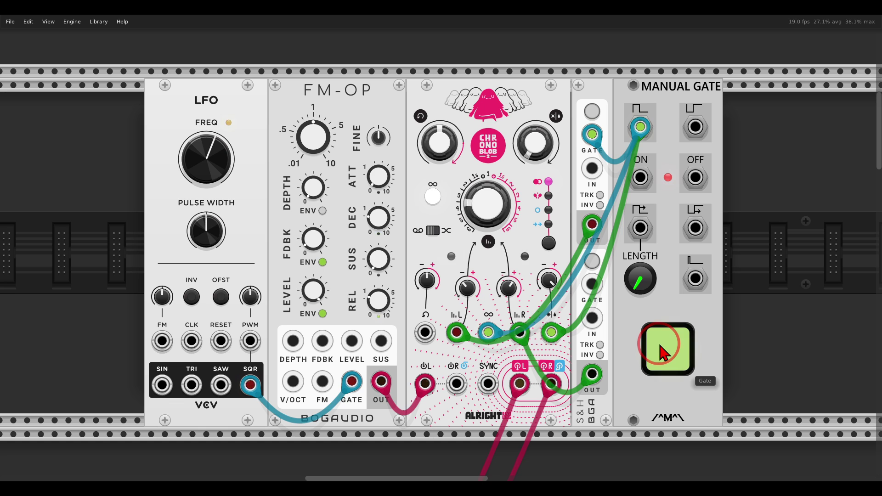
left_click(665, 351)
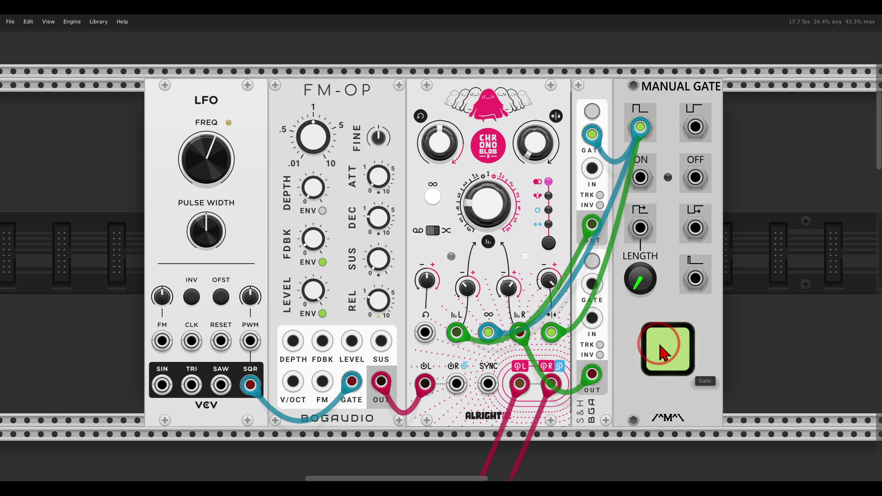
left_click(664, 351)
left_click(664, 351)
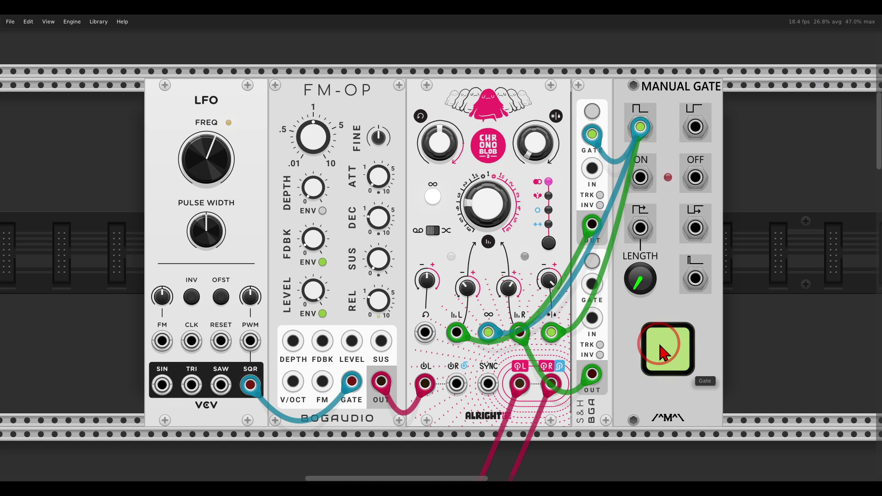
left_click(664, 352)
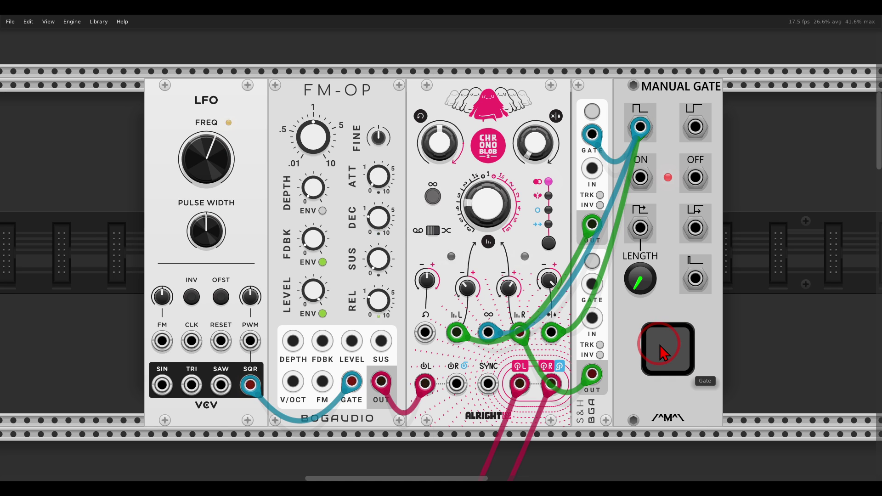
left_click(664, 351)
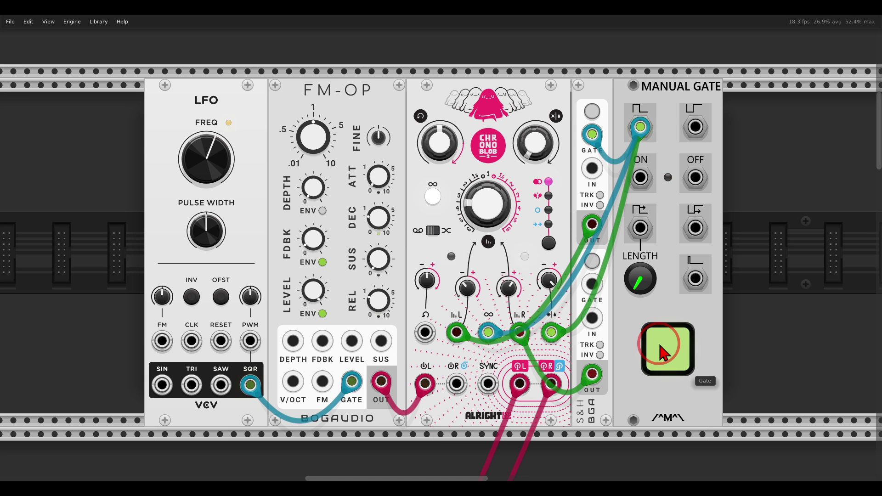
left_click(664, 351)
left_click(664, 352)
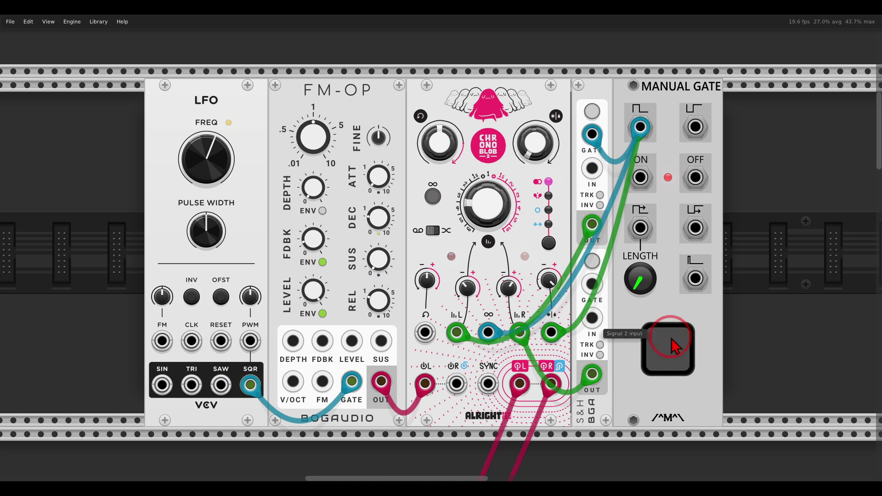
left_click(656, 353)
left_click(653, 346)
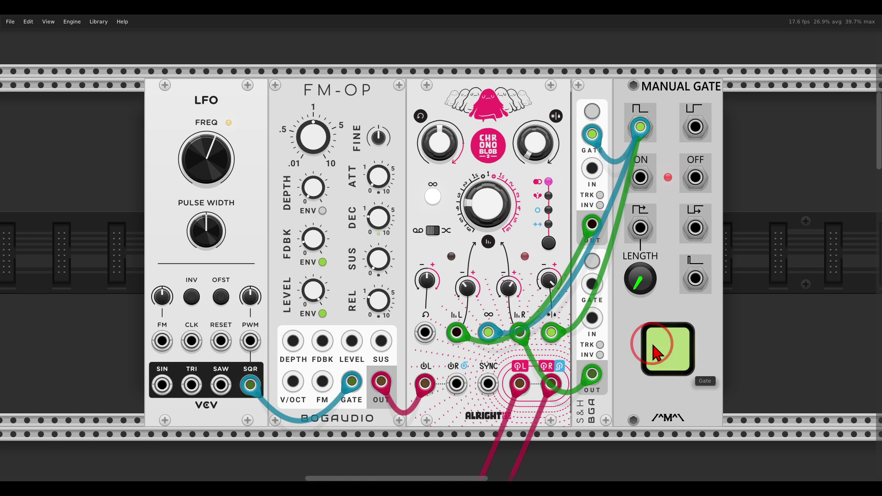
left_click(653, 345)
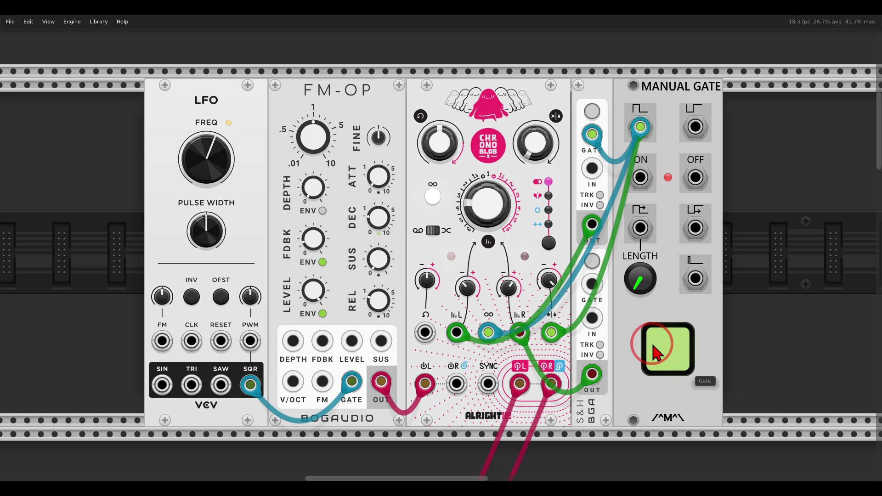
Bypass the FM-OP and LFO modules
key("ctrl+e")
key("ctrl+e")
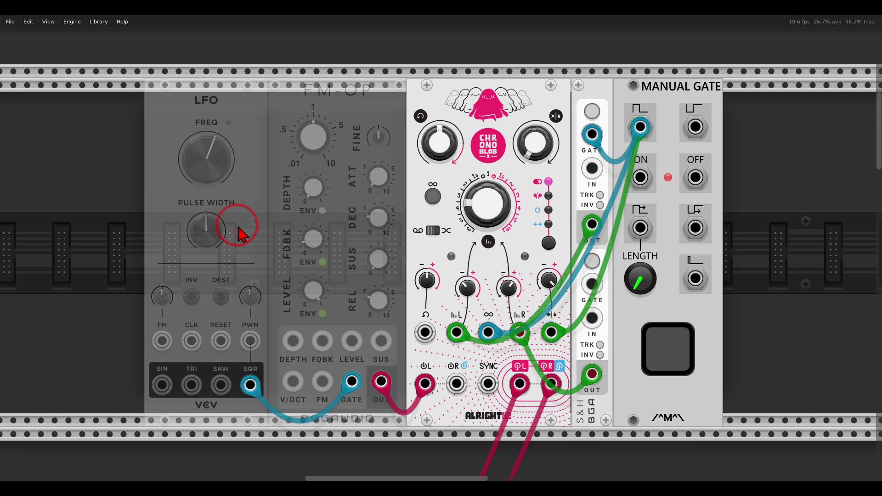
Examine the row with the Voxglitch Digital Sequencer and the Instruo neóni and tràigh modules
scroll(269, 256, "down", 3)
scroll(270, 258, "down", 5)
left_click_drag(251, 320, 570, 41)
scroll(561, 109, "down", 2)
scroll(490, 255, "up", 1)
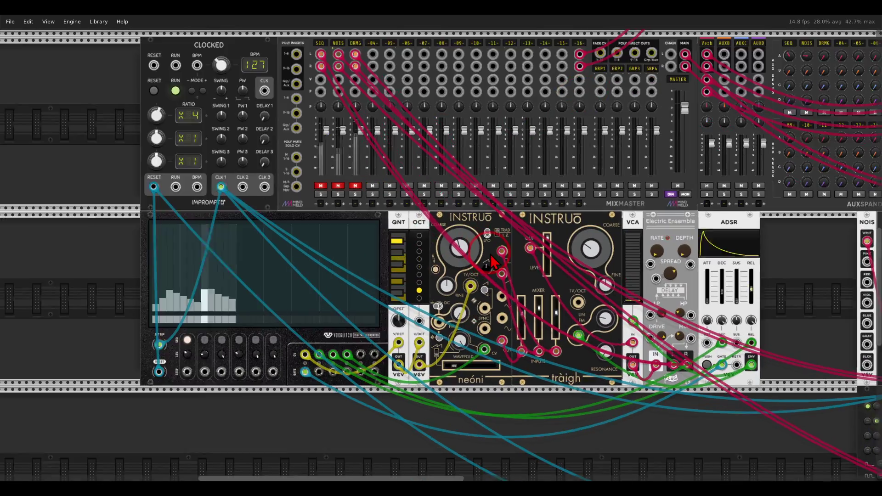
scroll(490, 255, "up", 1)
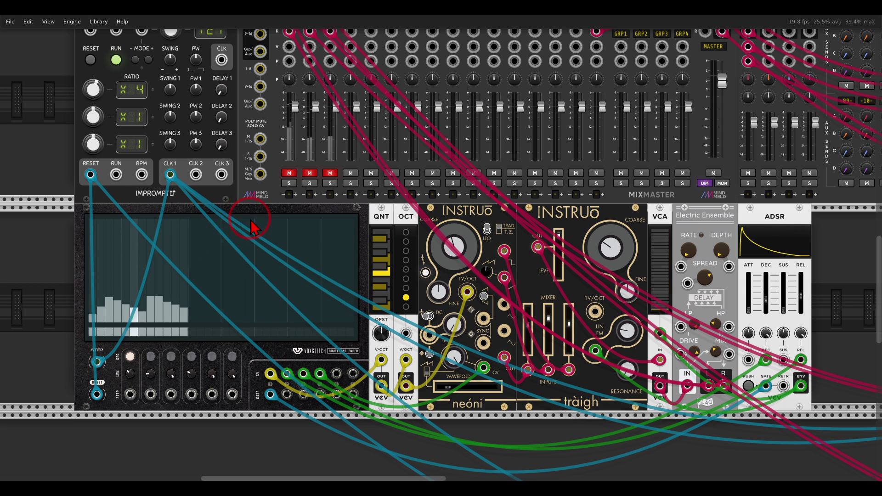
right_click(252, 261)
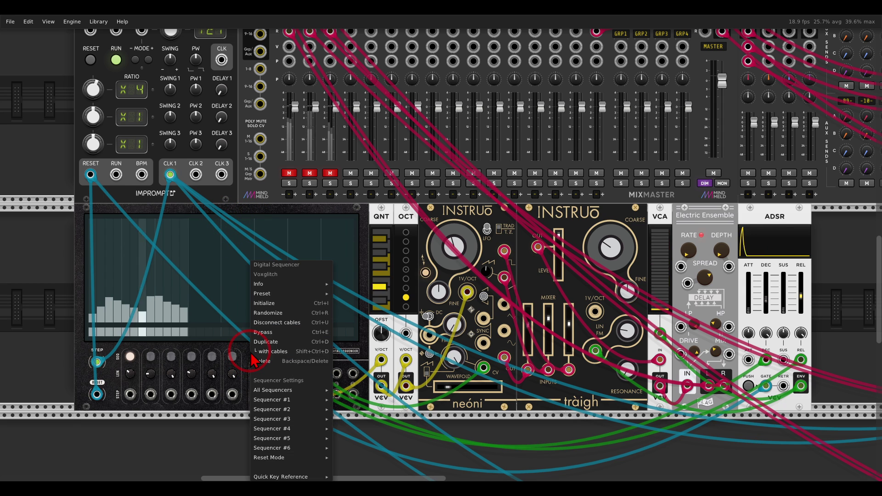
left_click(219, 350)
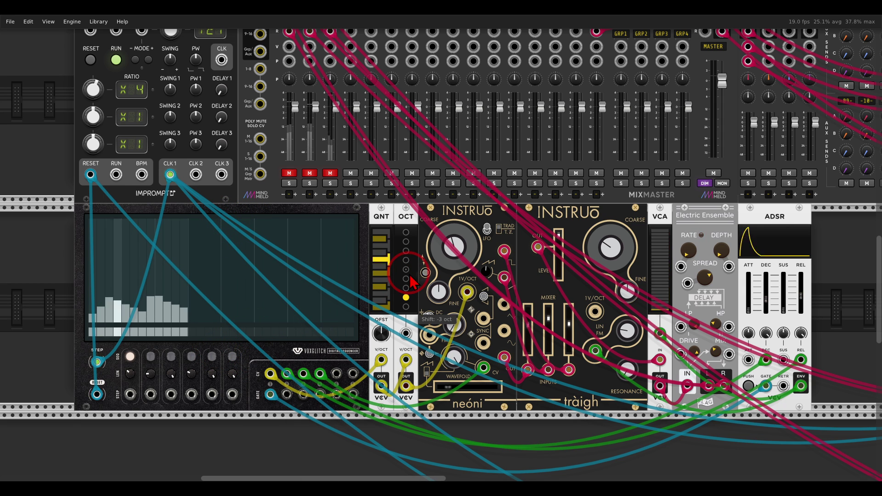
mouse_move(632, 205)
left_mouse_down()
mouse_move(453, 181)
mouse_move(591, 269)
mouse_move(623, 198)
left_mouse_up()
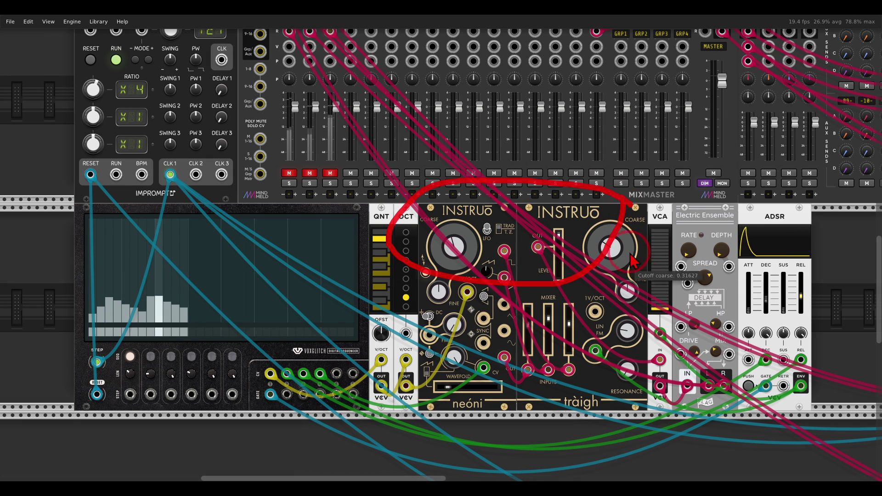
mouse_move(614, 259)
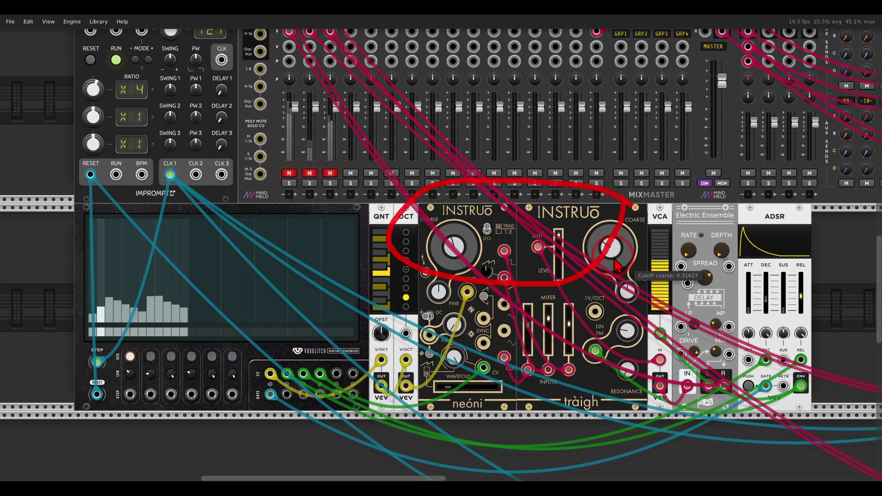
key("shift+F9")
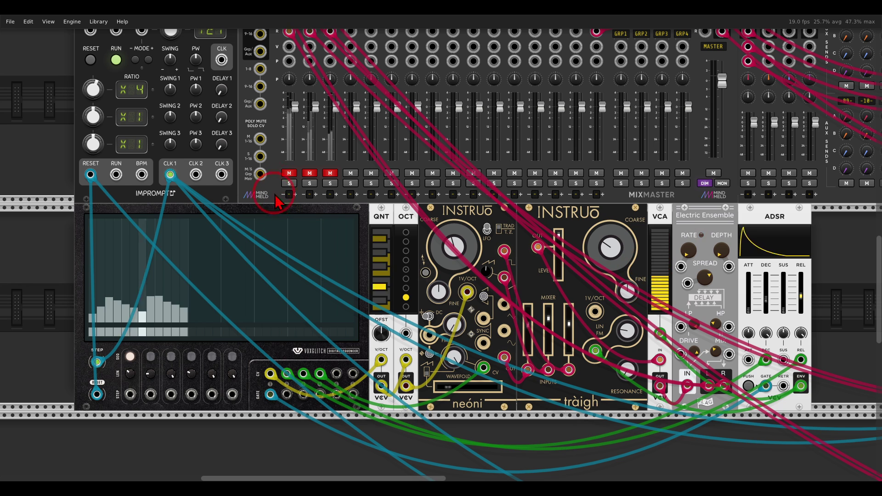
Unmute the first MixMaster channel to hear the neóni and tràigh voice
left_click(287, 175)
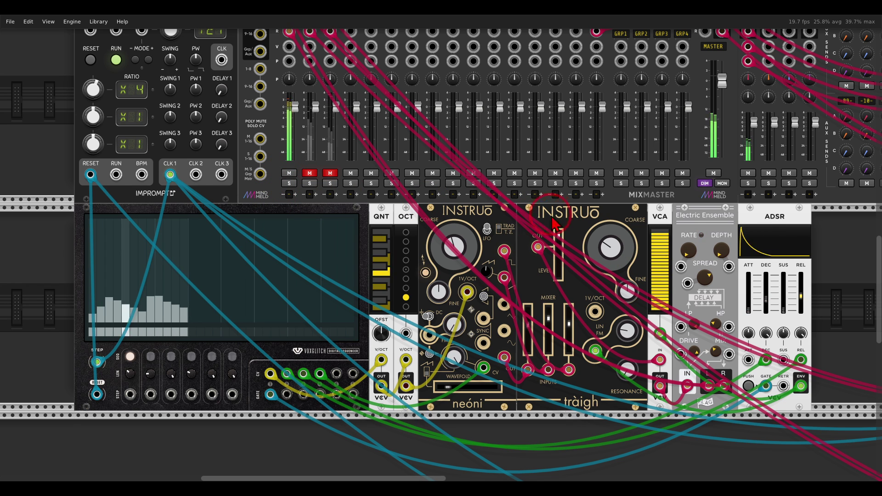
left_click(576, 223)
left_click_drag(576, 220, 270, 204)
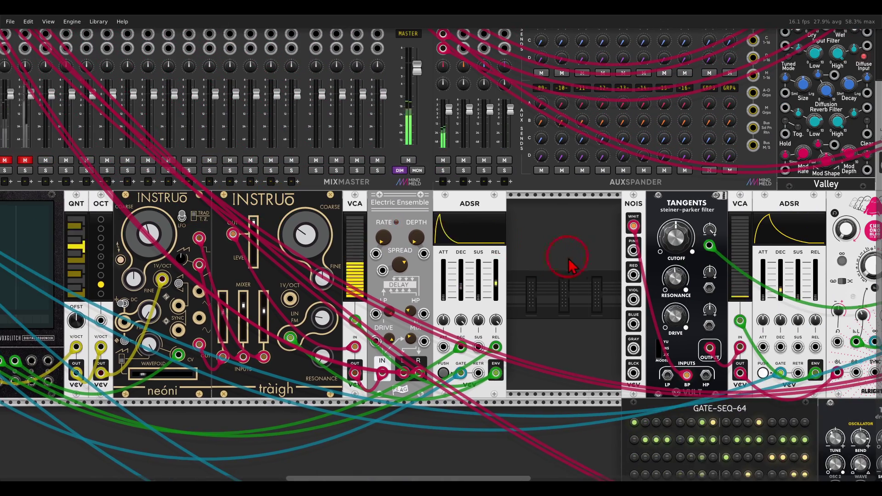
Examine the noise voice from the NOIS module and Tangents filter through the Chronoblob2, the S&H and the Chances module
left_click_drag(569, 257, 340, 251)
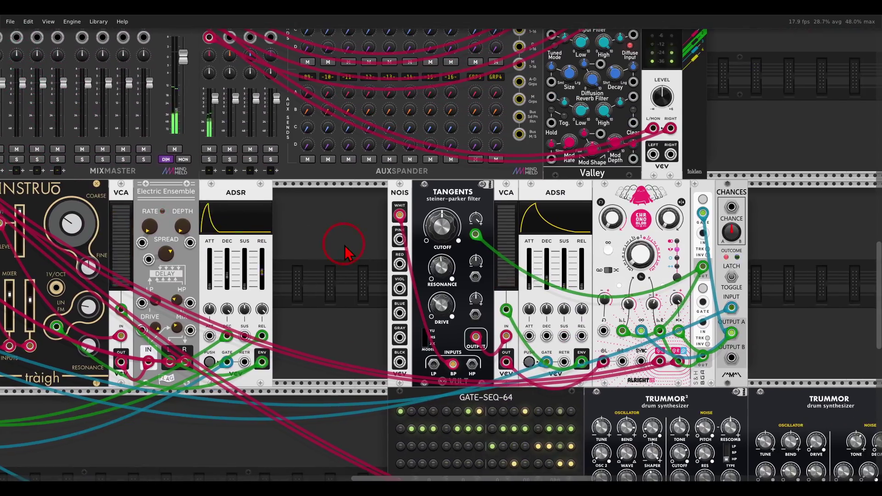
left_click(546, 292)
scroll(547, 292, "up", 1)
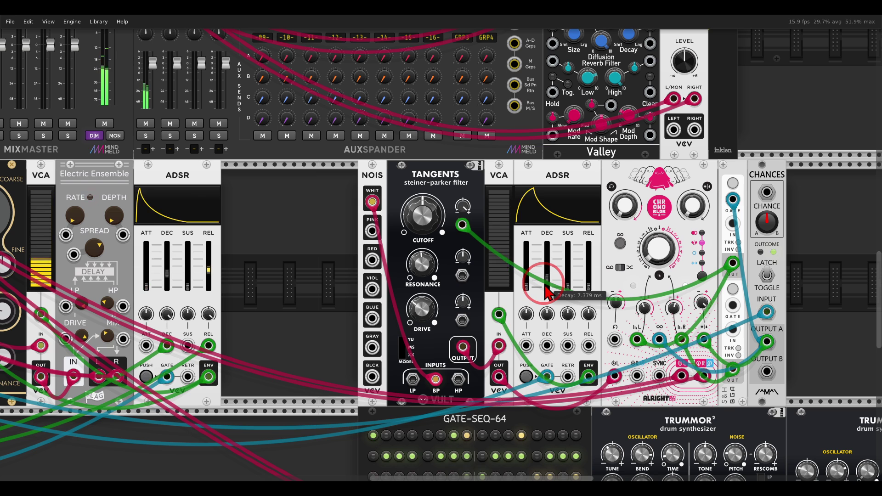
mouse_move(382, 188)
left_mouse_down()
mouse_move(371, 221)
mouse_move(425, 230)
mouse_move(399, 250)
mouse_move(419, 262)
mouse_move(461, 261)
mouse_move(399, 260)
left_mouse_up()
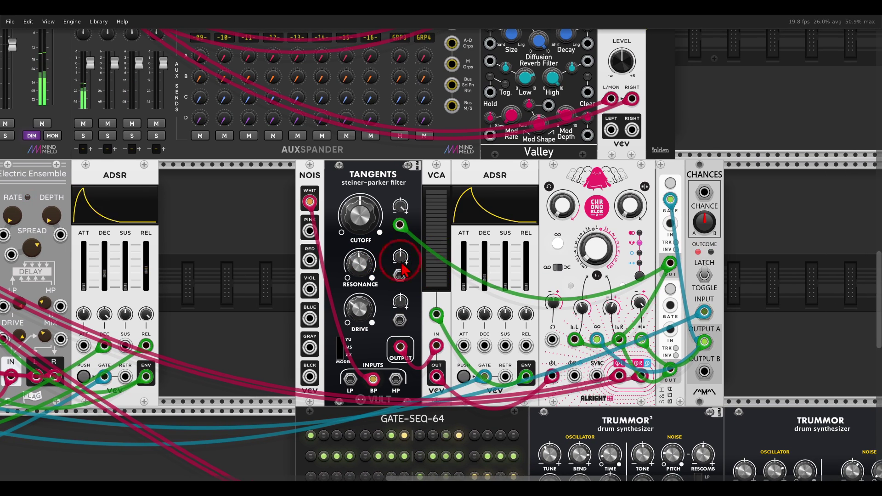
mouse_move(508, 263)
left_mouse_down()
mouse_move(478, 210)
mouse_move(483, 340)
mouse_move(515, 246)
left_mouse_up()
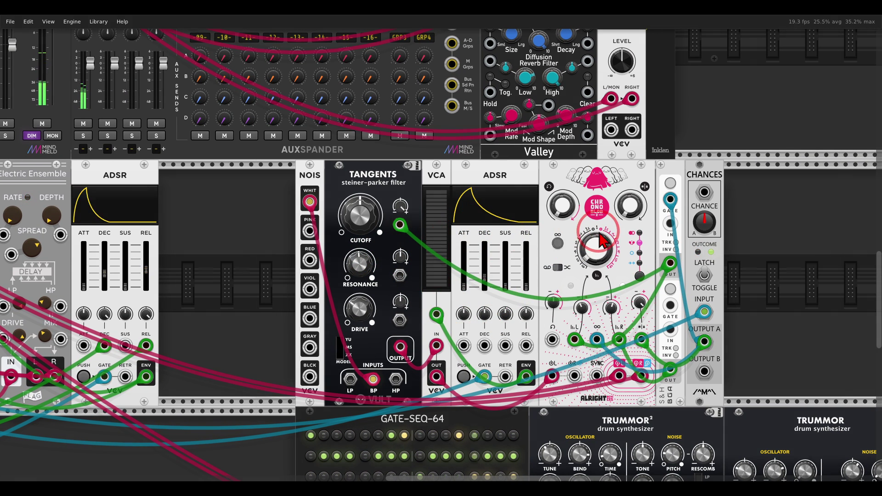
left_click_drag(596, 238, 543, 223)
mouse_move(689, 150)
left_mouse_down()
mouse_move(653, 141)
mouse_move(616, 173)
mouse_move(692, 156)
left_mouse_up()
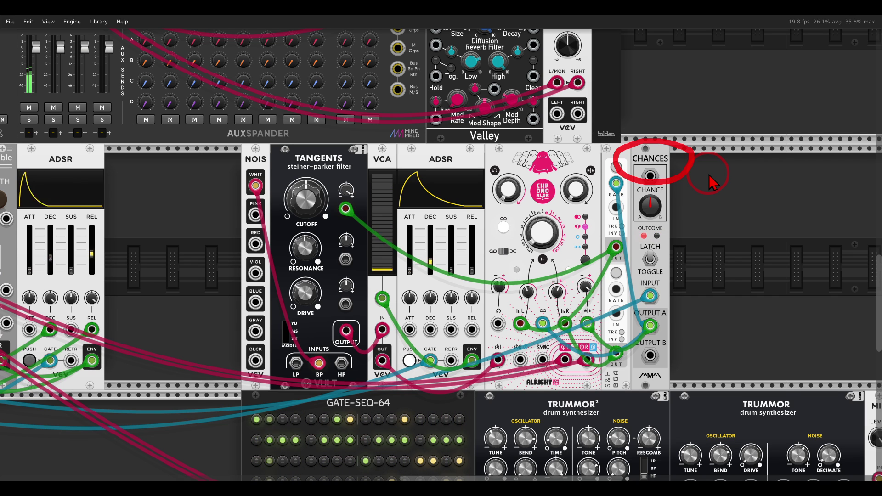
key("shift+F9")
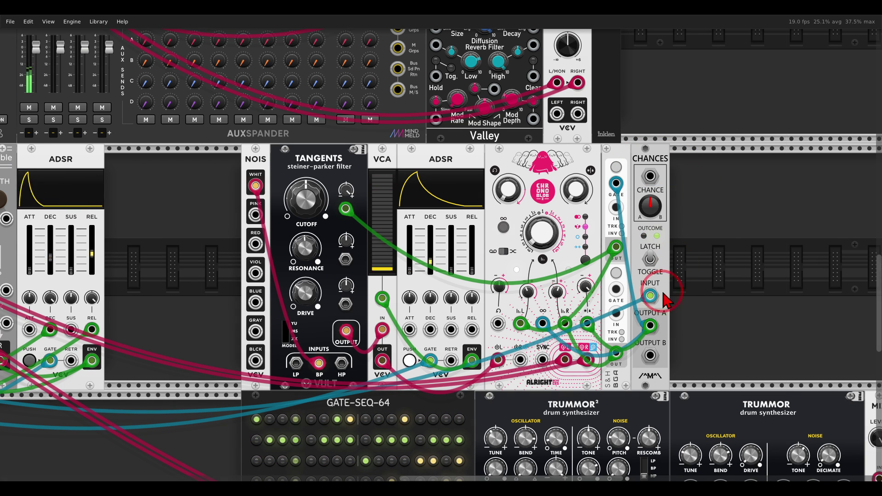
mouse_move(663, 314)
left_mouse_down()
mouse_move(643, 314)
mouse_move(649, 345)
mouse_move(666, 334)
mouse_move(606, 365)
mouse_move(540, 335)
mouse_move(554, 351)
left_mouse_up()
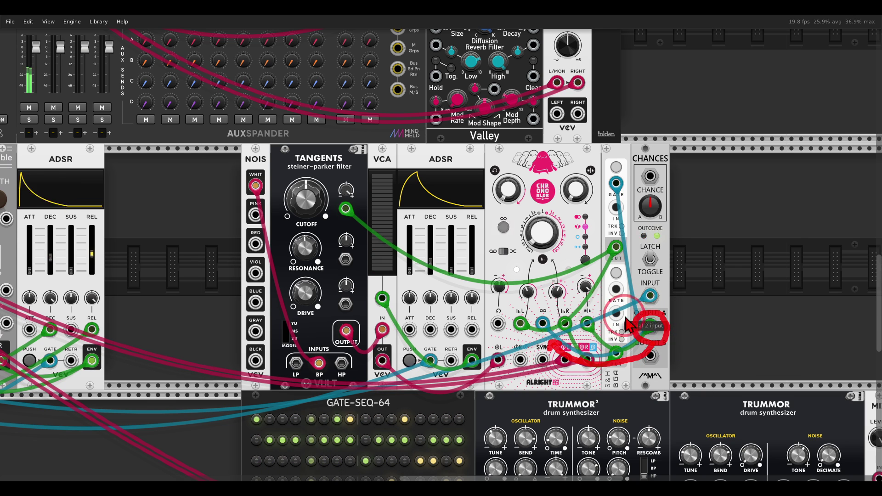
mouse_move(643, 316)
left_mouse_down()
mouse_move(615, 300)
mouse_move(603, 304)
mouse_move(614, 317)
mouse_move(664, 322)
mouse_move(694, 258)
mouse_move(628, 199)
mouse_move(644, 198)
left_mouse_up()
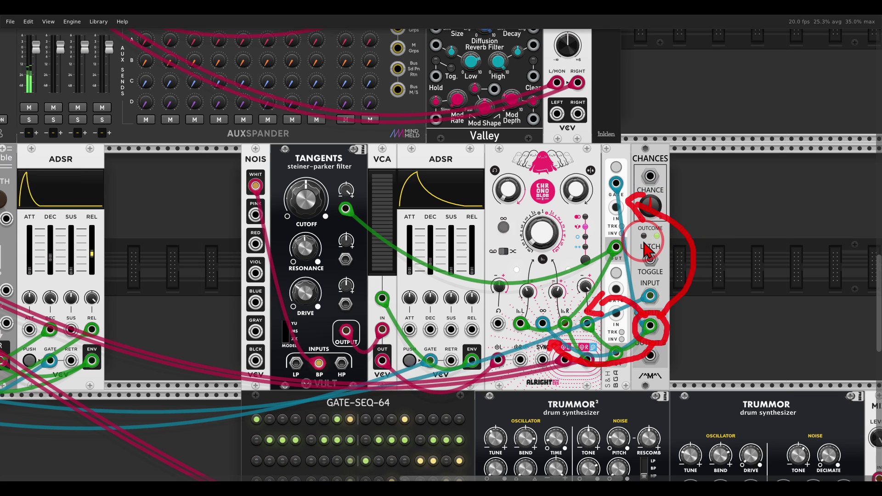
key("shift+F9")
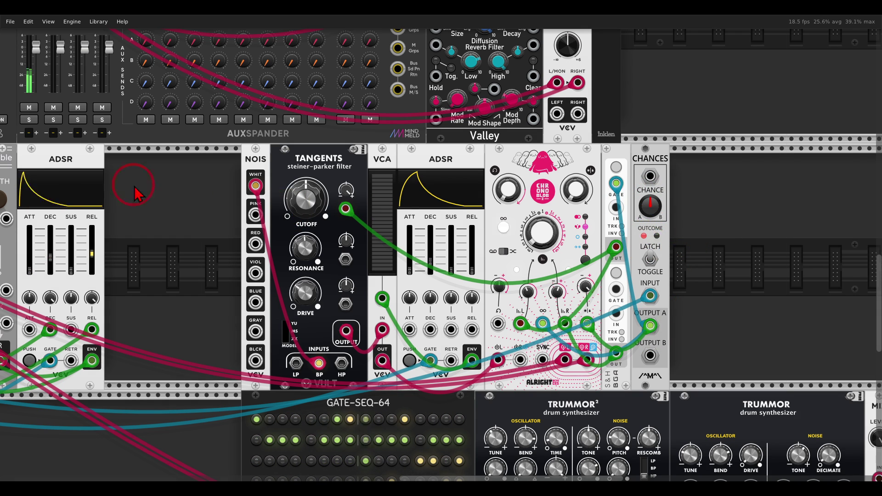
Solo and unmute the second MixMaster channel (NUIS) to audition the noise voice
left_click_drag(134, 186, 841, 228)
left_click(214, 161)
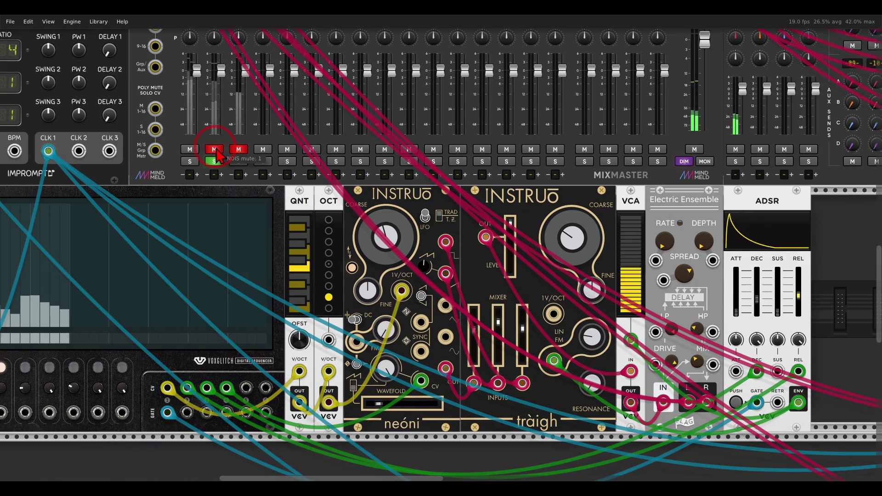
left_click(216, 150)
left_click_drag(802, 271, 170, 257)
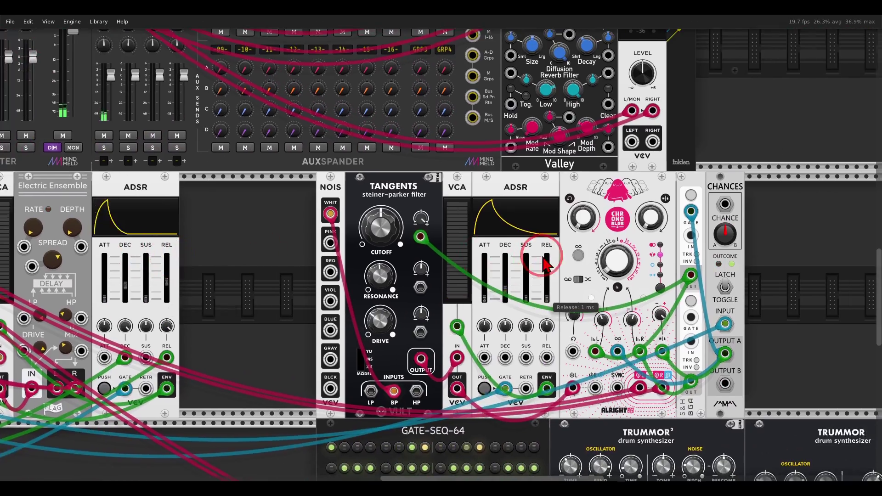
left_click_drag(542, 256, 504, 237)
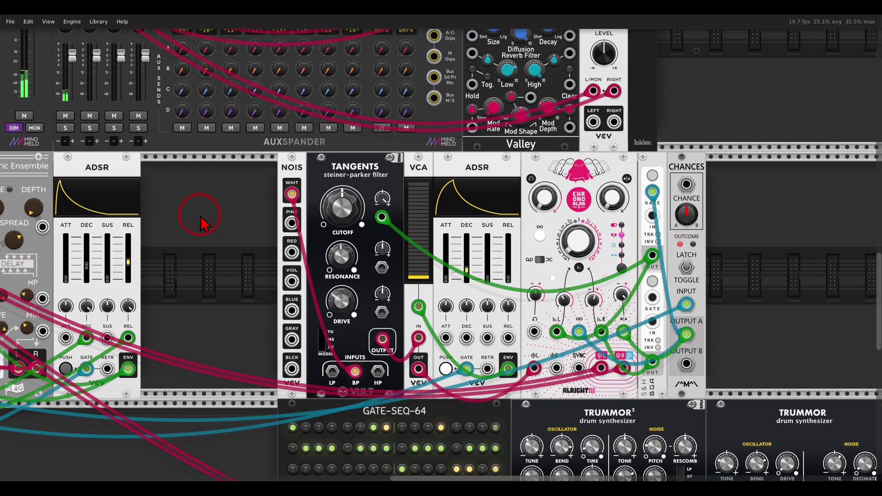
Remove the solo from the second MixMaster channel, and solo and unmute the third channel (DRMG)
left_click_drag(200, 215, 688, 238)
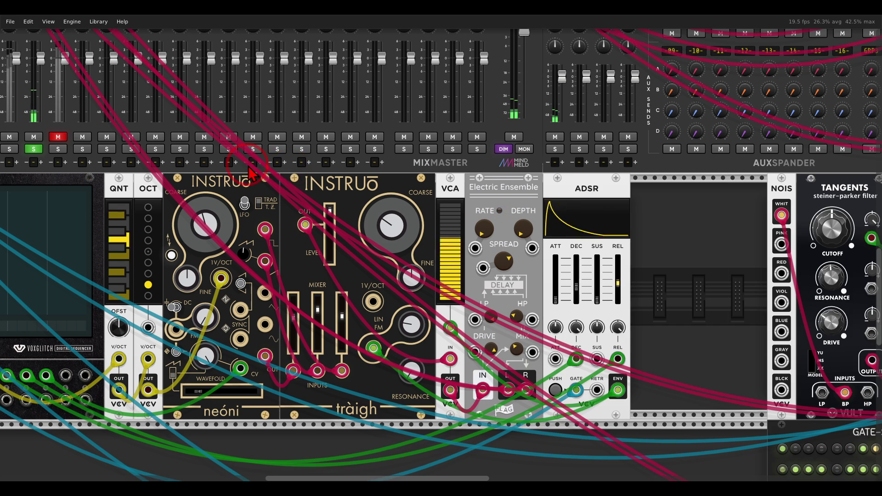
left_click_drag(247, 167, 487, 187)
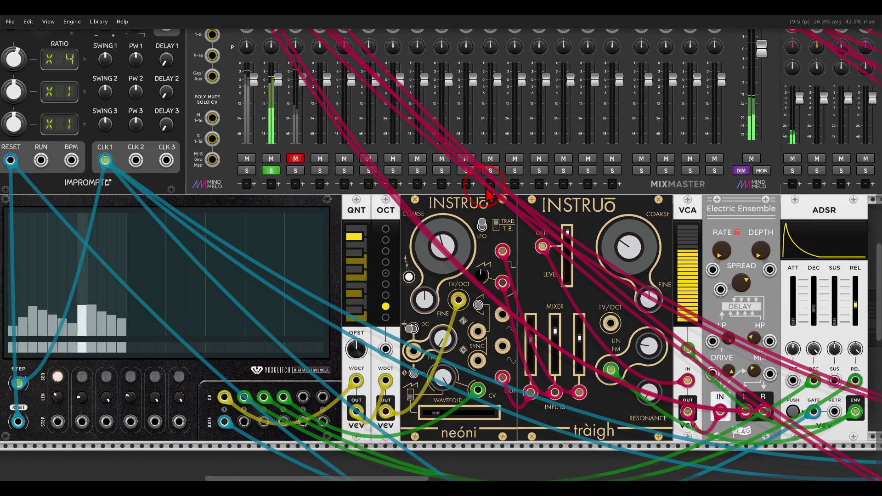
left_click(273, 170)
left_click(295, 170)
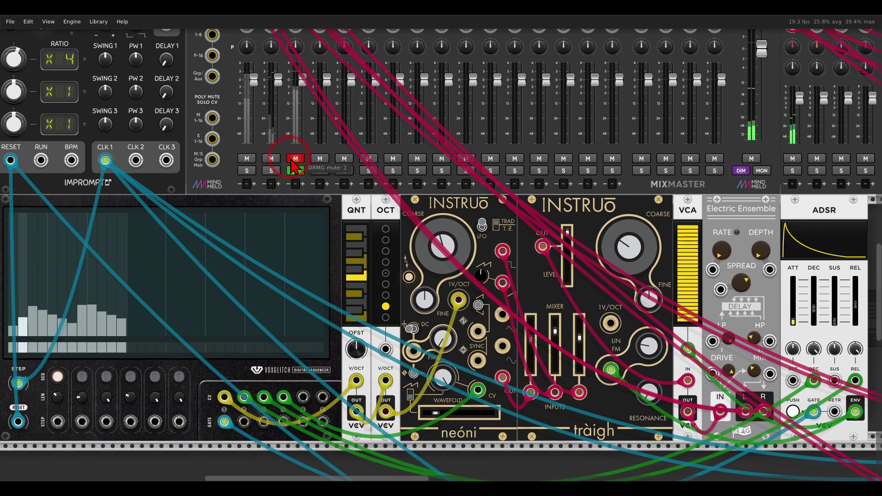
Examine the drum row with the GATE-SEQ-64, both Trummor drum synthesizers, the MIX module, the Chronoblob2 and the Chances module
left_click_drag(716, 284, 162, 81)
left_click_drag(684, 302, 336, 186)
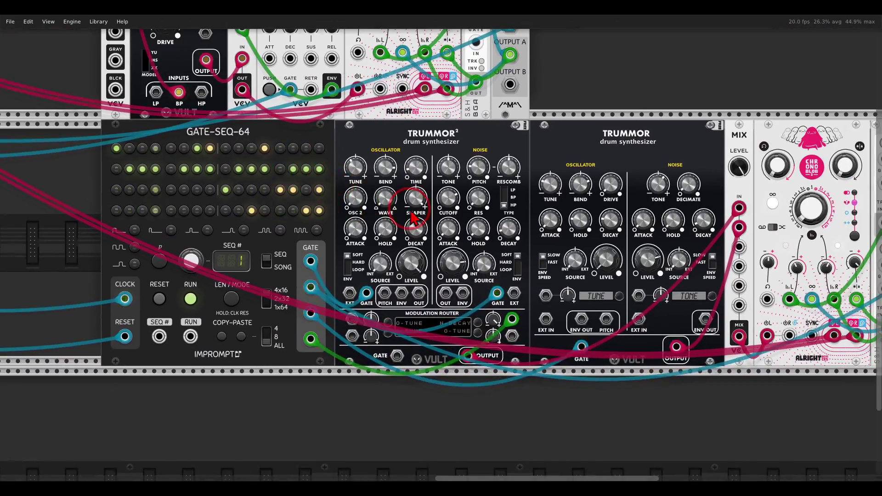
scroll(416, 216, "down", 1)
scroll(519, 216, "right", 2)
scroll(529, 211, "up", 1)
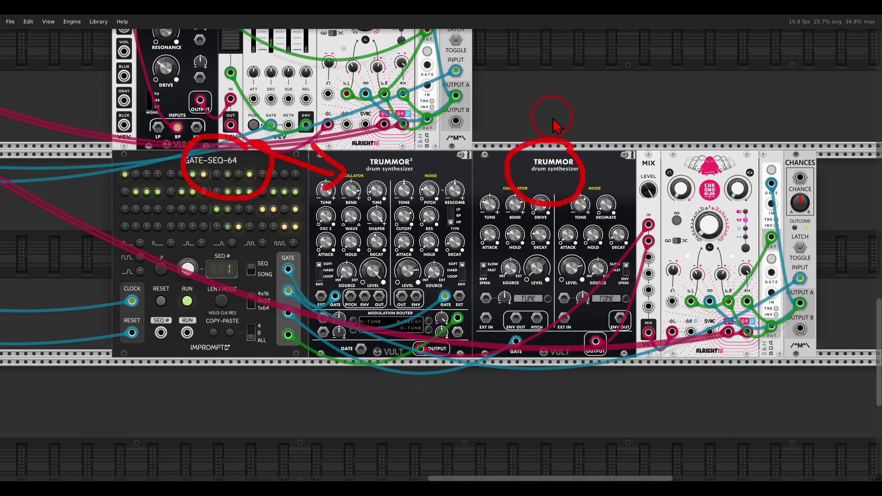
left_click_drag(656, 134, 587, 123)
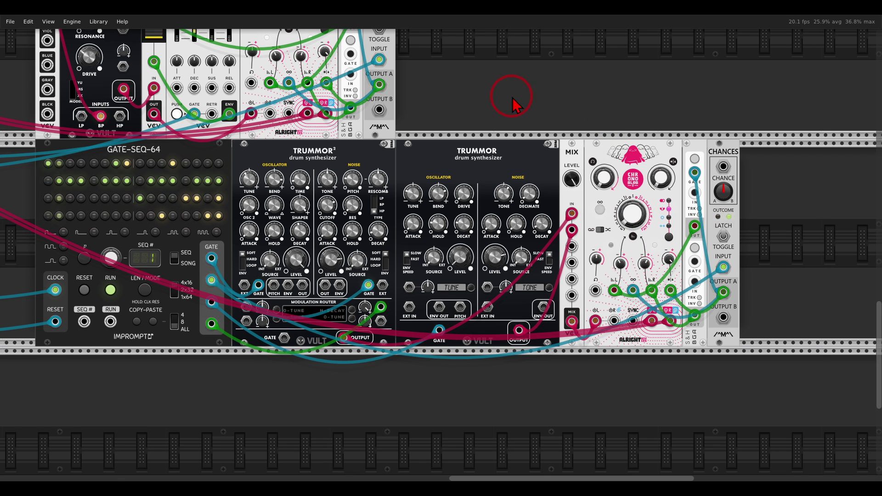
Remove the solo from the third MixMaster channel to audition all three voices of the patch together
scroll(514, 99, "down", 2)
left_click_drag(474, 95, 840, 210)
scroll(440, 176, "up", 1)
scroll(440, 176, "left", 4)
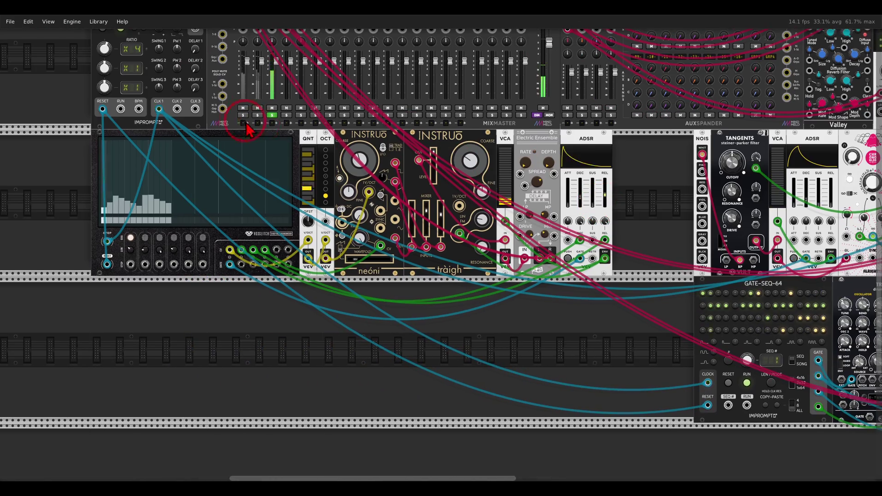
scroll(271, 122, "down", 1)
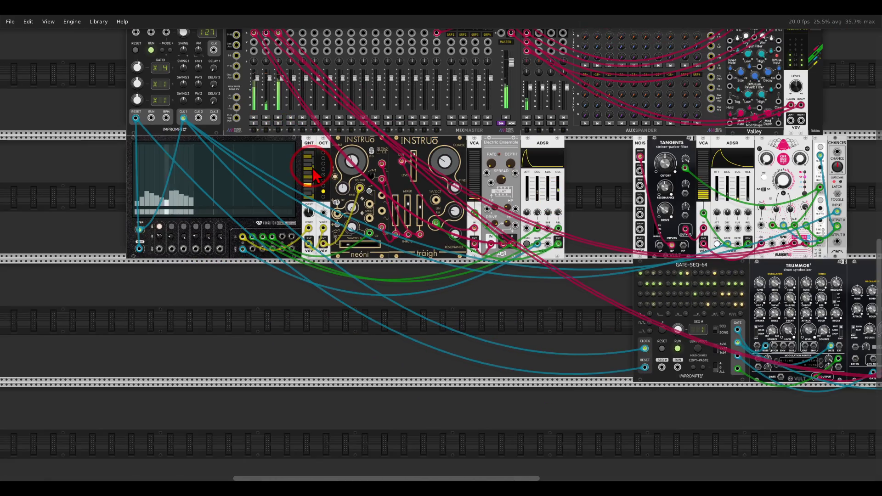
scroll(476, 285, "right", 3)
scroll(476, 285, "down", 1)
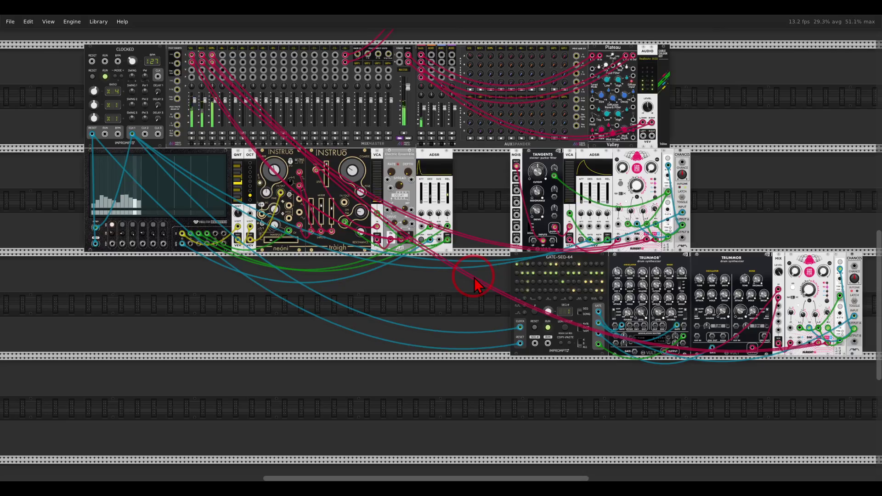
scroll(478, 274, "right", 1)
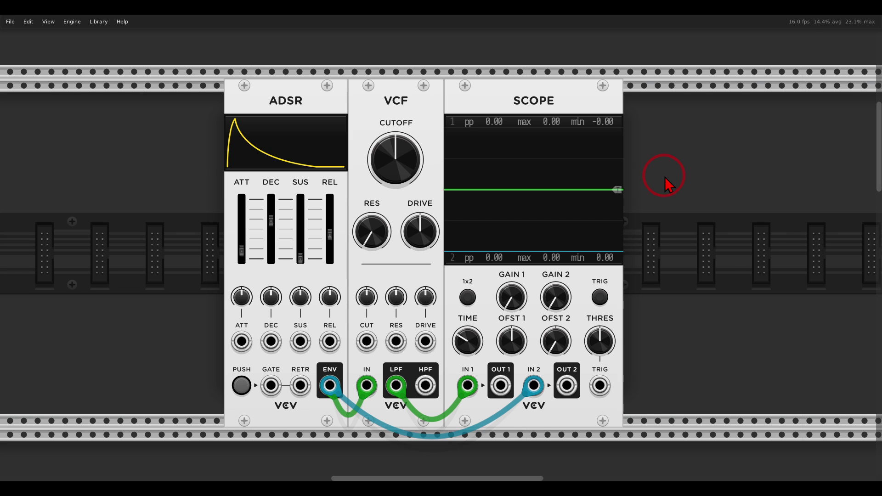
Trigger the ADSR envelope manually several times to compare the raw and low-pass filtered envelope shapes on the Scope
mouse_move(640, 238)
left_mouse_down()
mouse_move(511, 220)
mouse_move(510, 292)
mouse_move(643, 261)
left_mouse_up()
mouse_move(635, 175)
left_mouse_down()
mouse_move(430, 195)
mouse_move(652, 214)
left_mouse_up()
key("Escape")
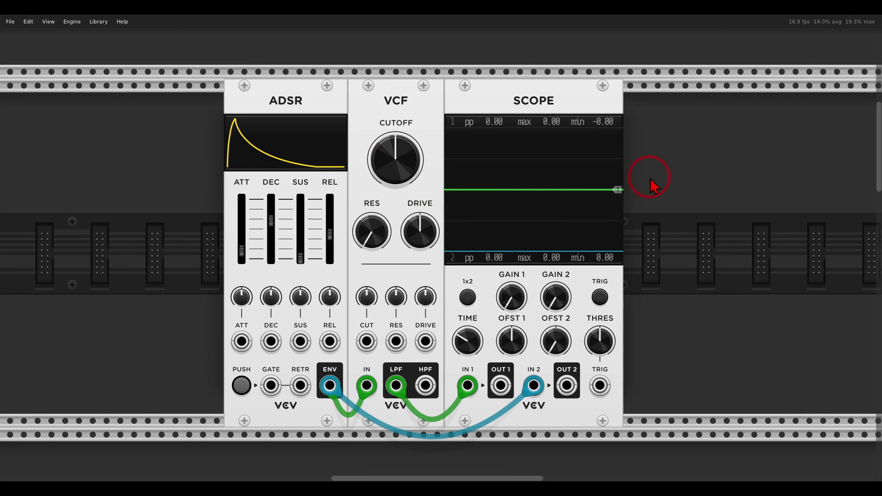
left_click(242, 386)
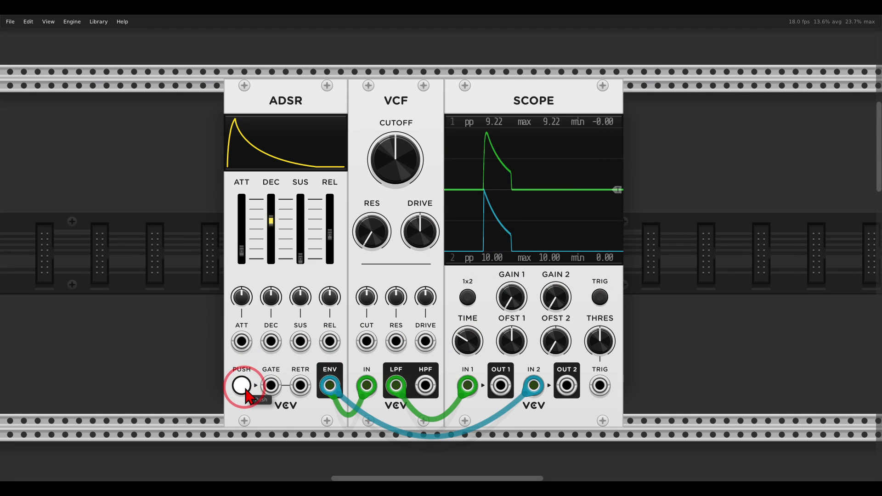
left_click(245, 388)
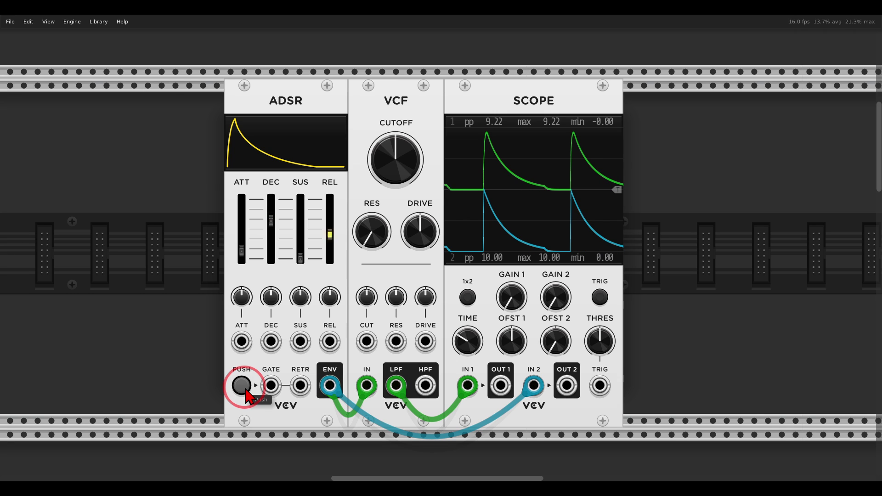
left_click(245, 389)
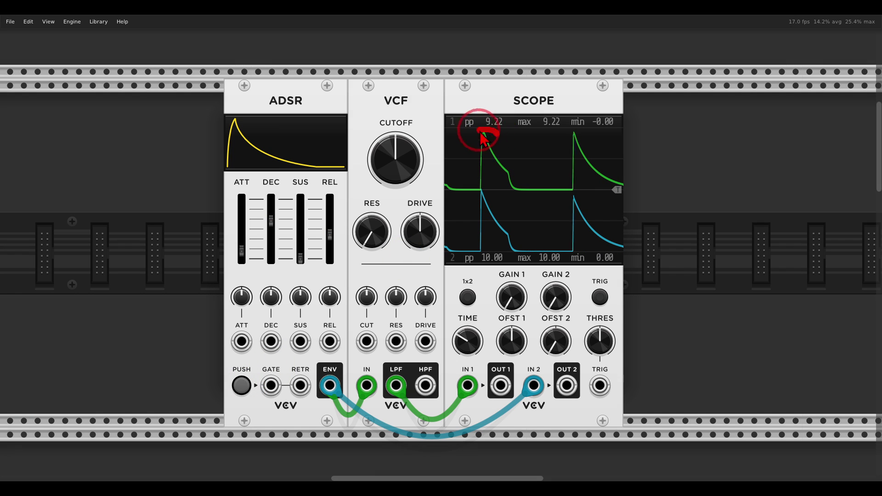
mouse_move(478, 130)
left_mouse_down()
mouse_move(516, 142)
mouse_move(504, 139)
left_mouse_up()
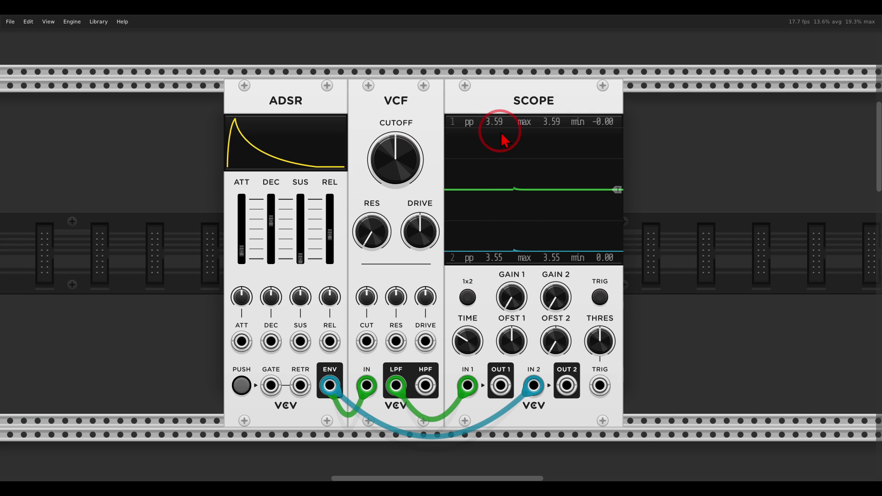
left_click(242, 386)
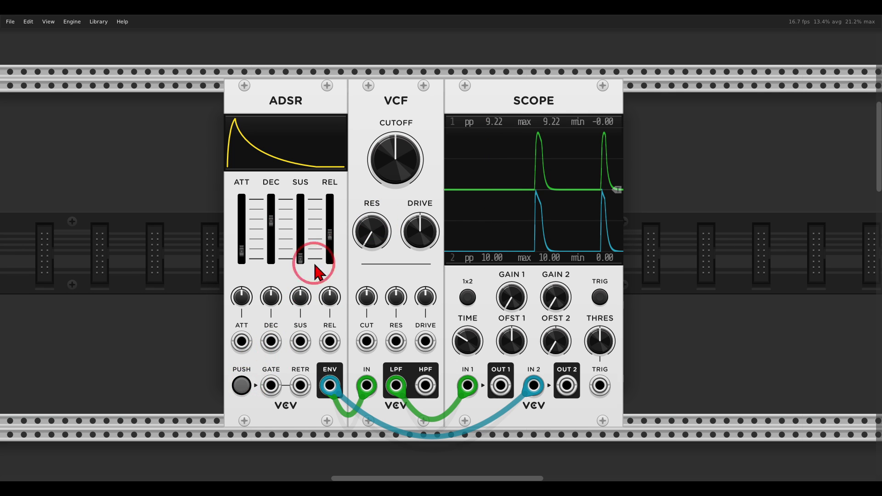
Set the VCF cutoff frequency to 8.556 Hz and retrigger the ADSR to compare the envelopes on the Scope
left_click_drag(388, 167, 407, 253)
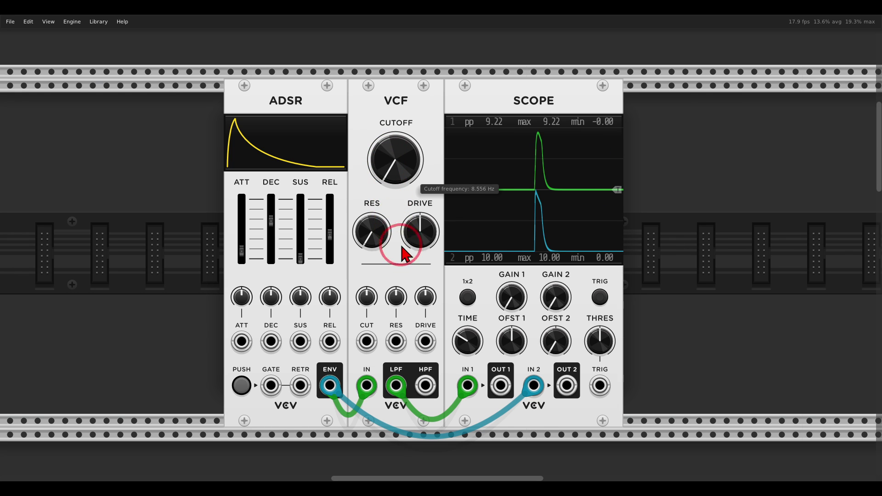
left_click(242, 386)
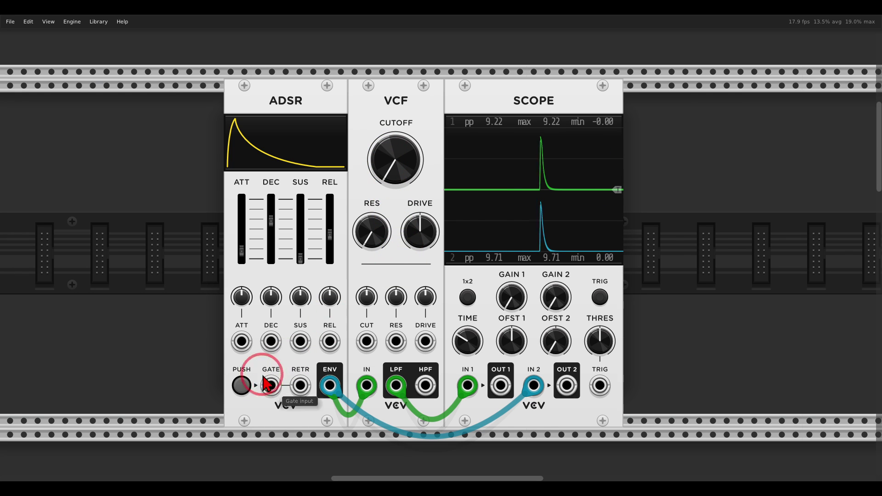
left_click(242, 386)
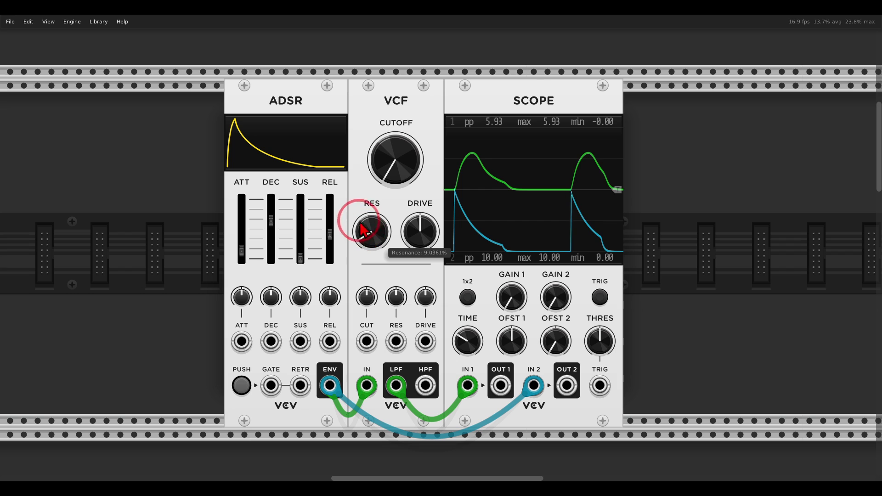